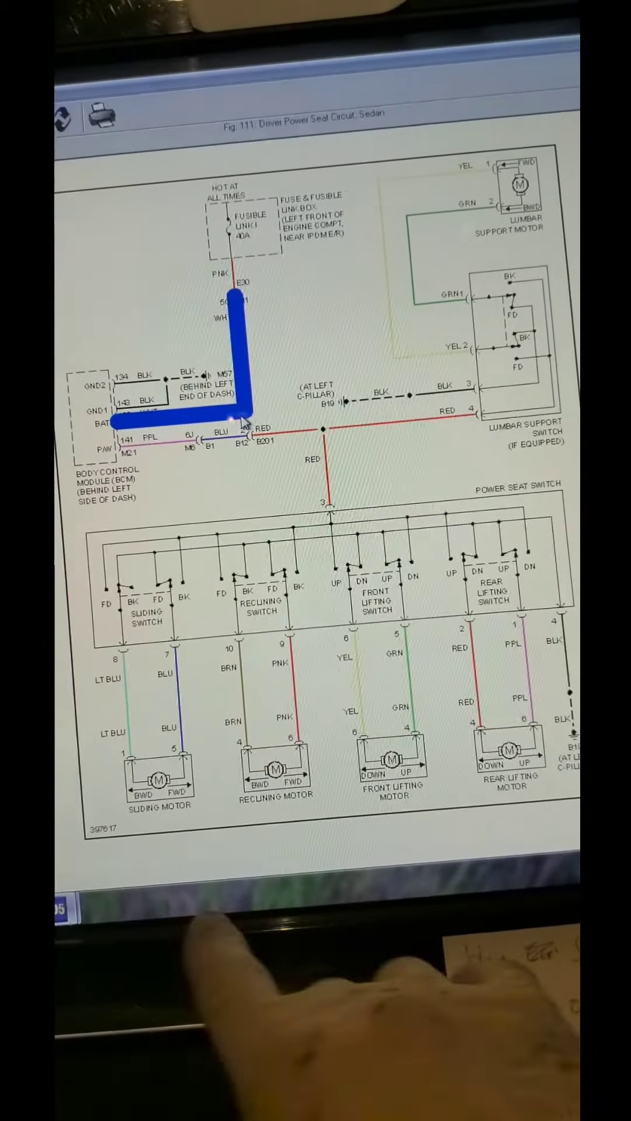
Unhighlight the white power-feed wire and highlight the BLU wire from sliding switch to motor
left_click(244, 424)
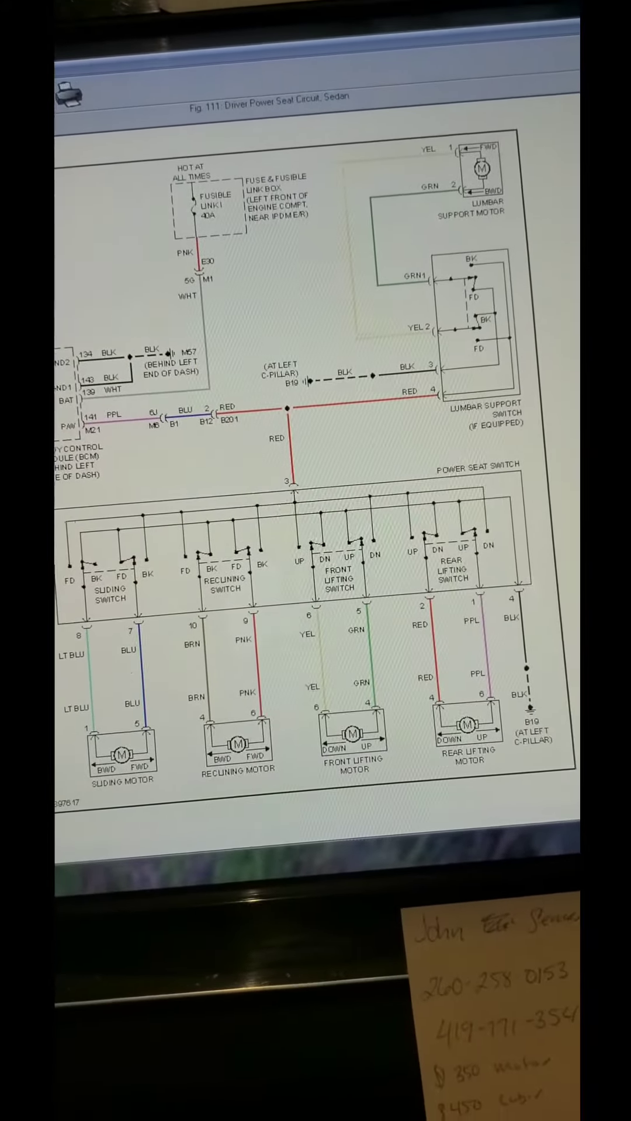
left_click(141, 658)
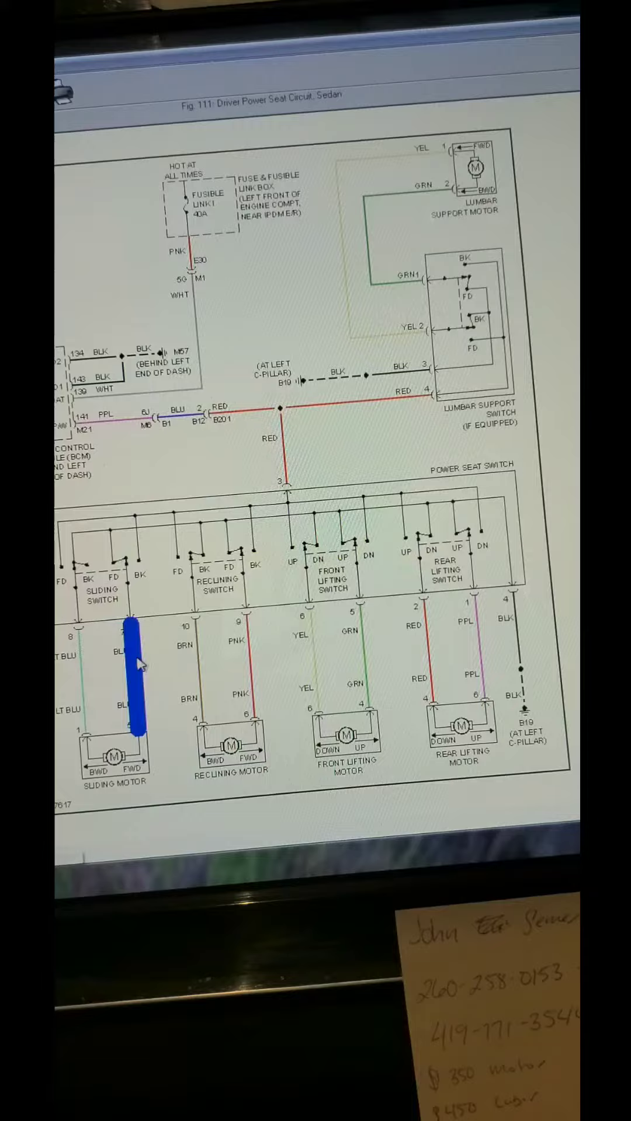
left_click(136, 631)
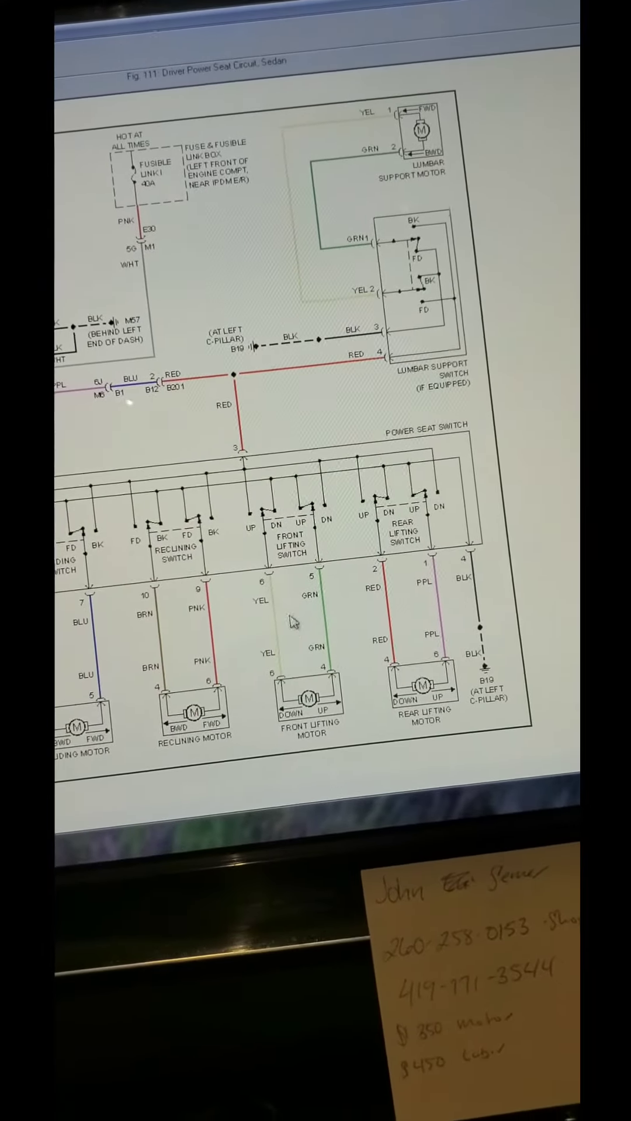